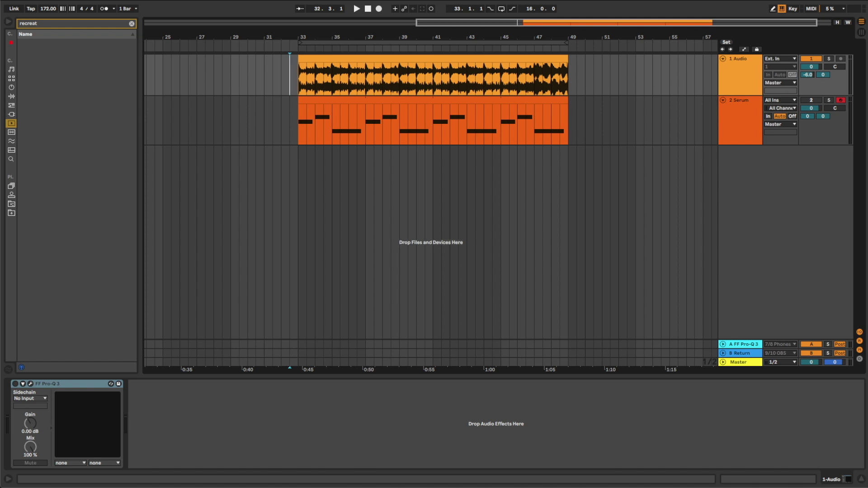
Play the original reference track, then play back the recreated arrangement to compare
key(space)
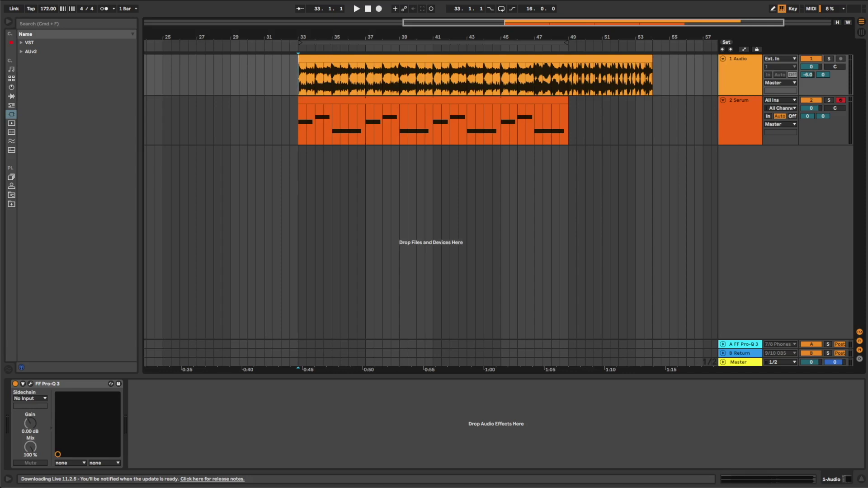
key(space)
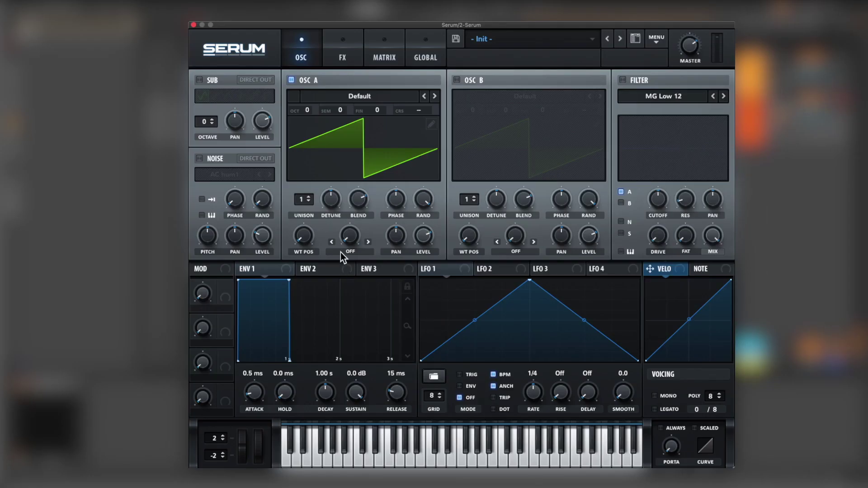
Give oscillator A 4 unison voices, with detune modulated by LFO 1 at 2 bars and amount 36
drag(305, 203, 316, 182)
drag(458, 267, 334, 199)
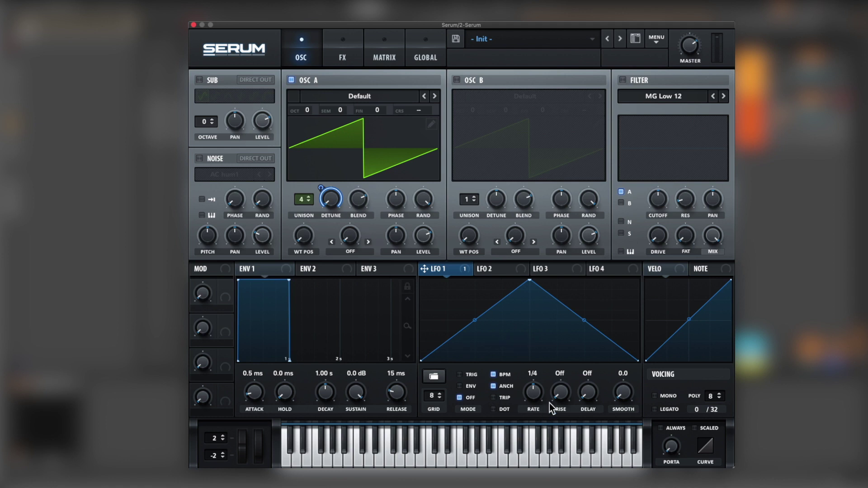
drag(539, 400, 539, 417)
mouse_move(475, 388)
mouse_move(321, 188)
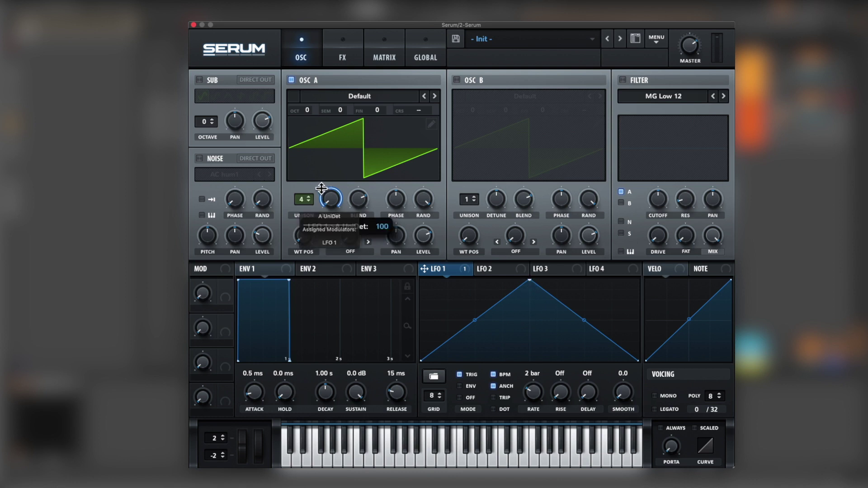
drag(320, 189, 314, 214)
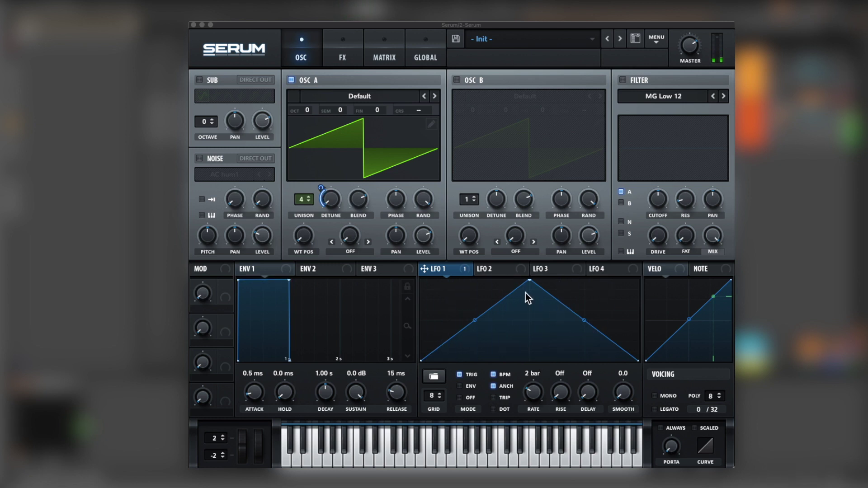
Reshape LFO 1: shift its peak left, add a late peak, and bow the final fall upward
drag(530, 280, 475, 299)
double_click(543, 324)
drag(543, 324, 580, 276)
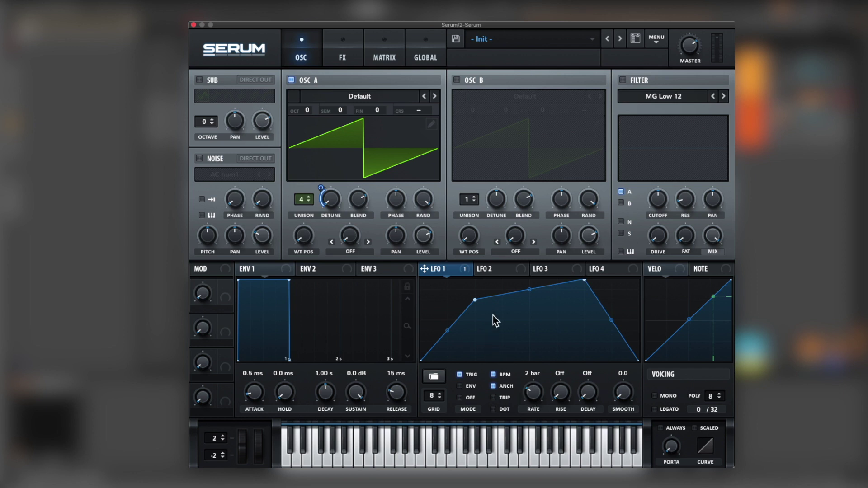
drag(477, 302, 545, 296)
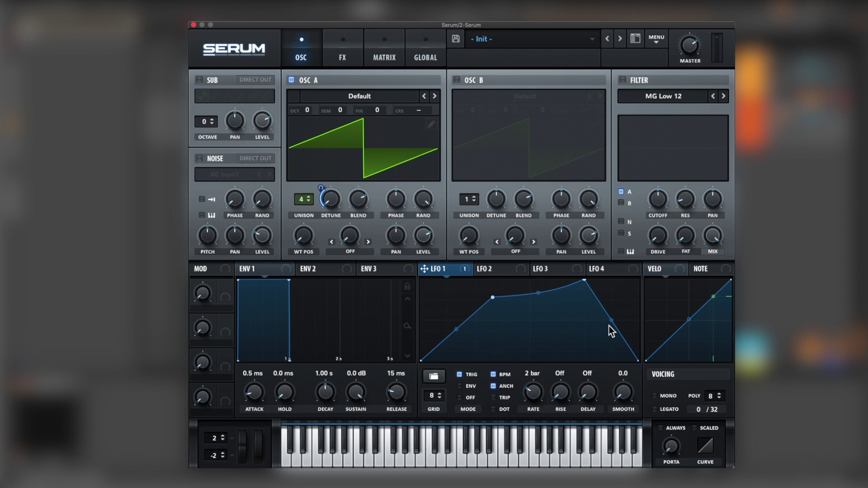
drag(611, 320, 616, 309)
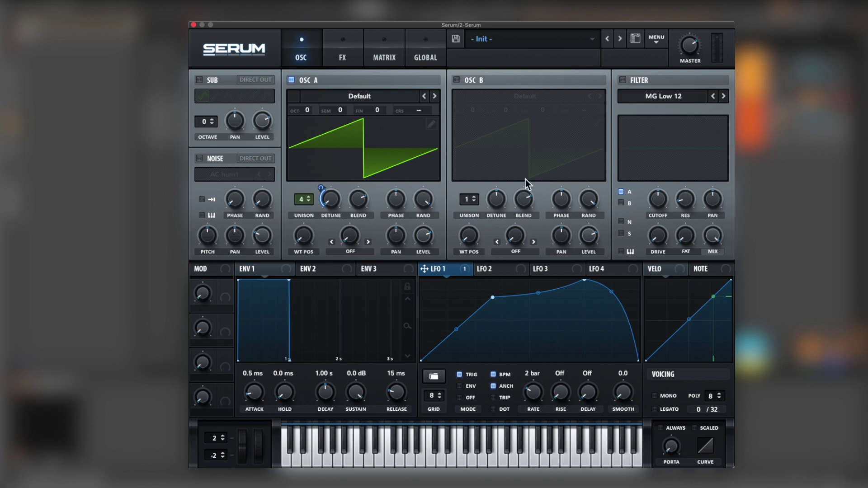
Enable oscillator B with the Analog_BD_Sin wavetable, raised 2 octaves and 3 semitones
click(457, 80)
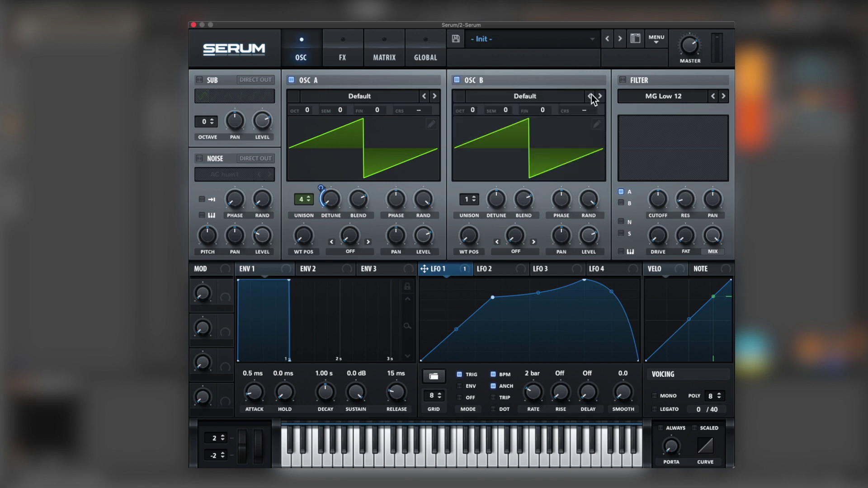
click(546, 94)
mouse_move(554, 106)
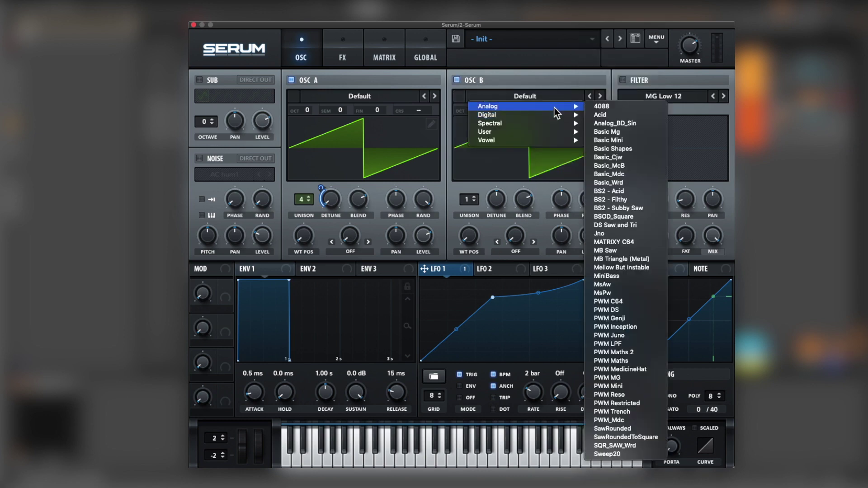
click(642, 125)
drag(477, 110, 486, 84)
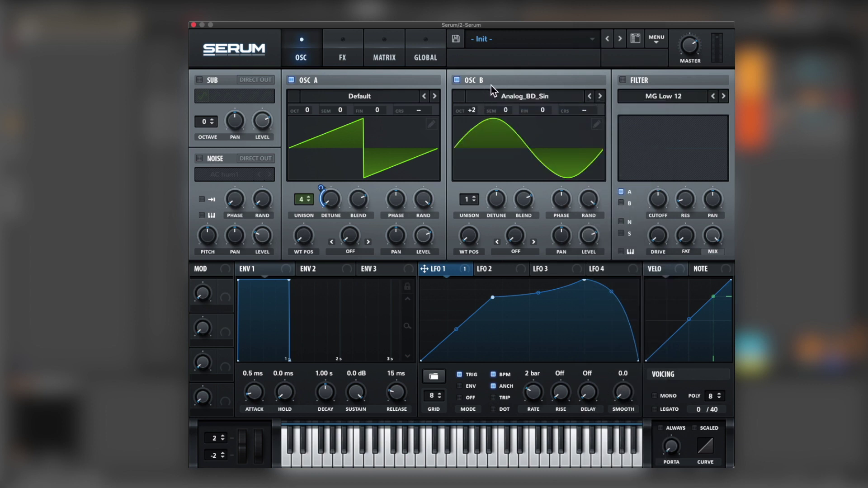
drag(513, 111, 518, 97)
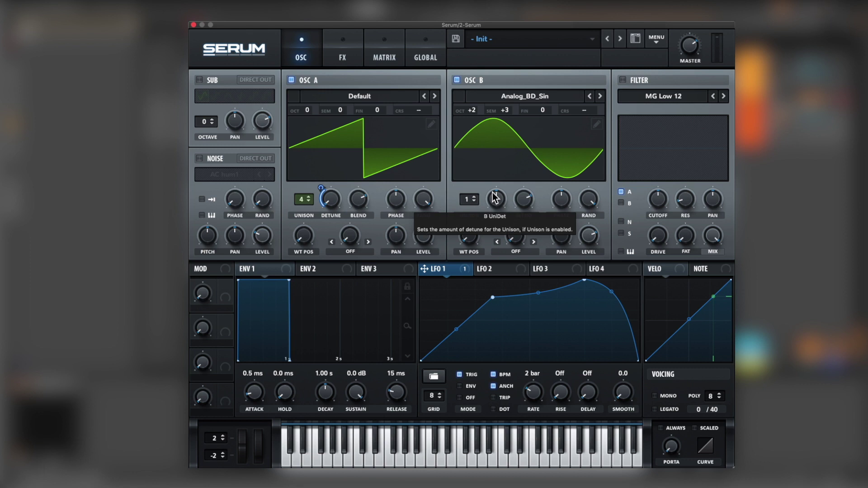
Give oscillator B 12 unison voices, set its detune spread, and raise its wavetable position
drag(471, 199, 482, 163)
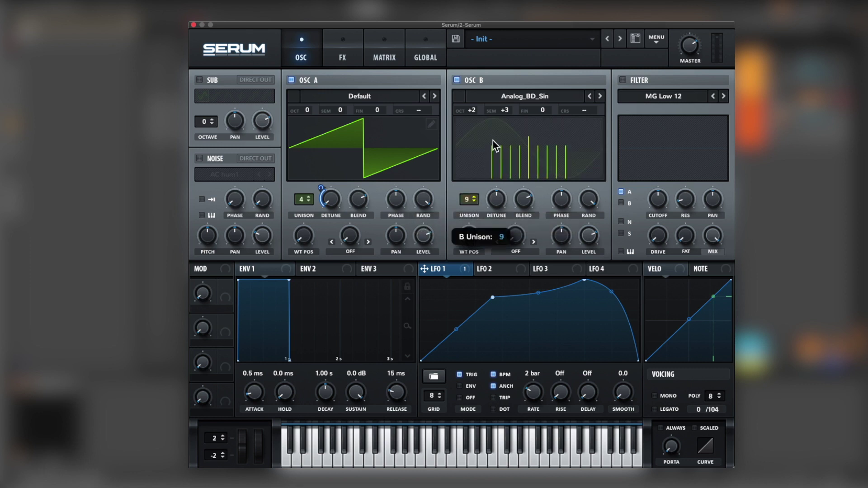
drag(492, 140, 502, 117)
drag(496, 208, 500, 217)
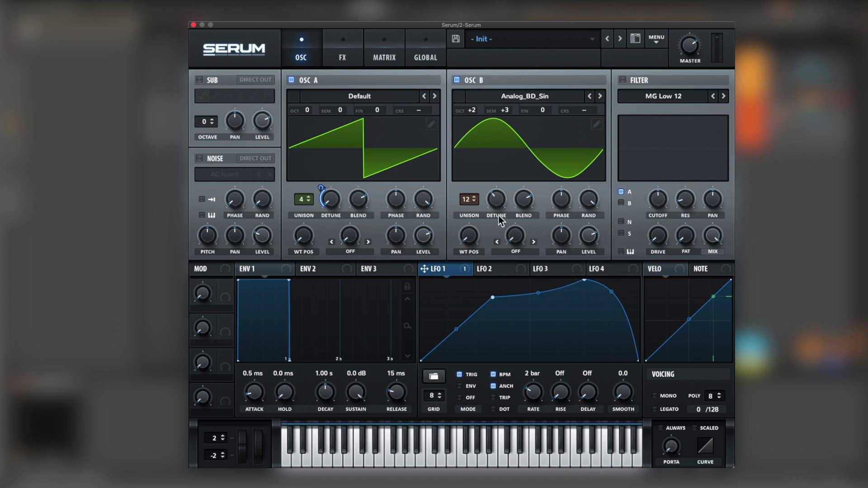
drag(463, 236, 502, 120)
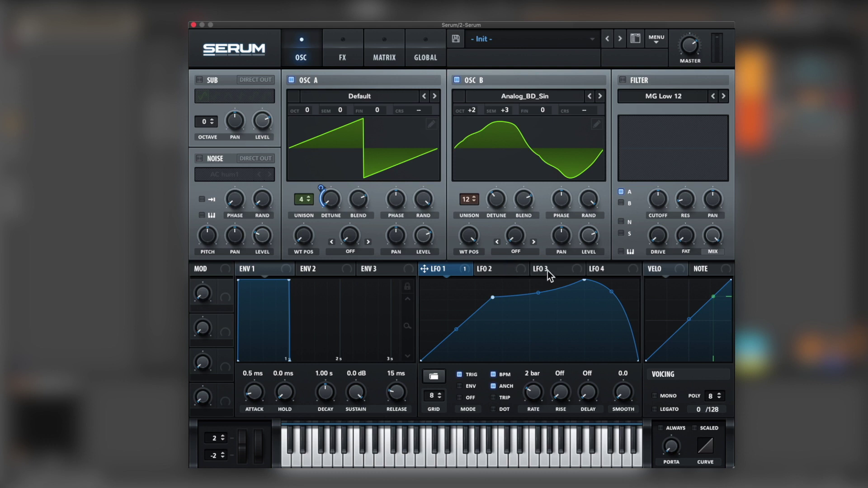
Lower oscillator B's level to 31% and modulate it with LFO 1
drag(594, 241, 584, 277)
drag(591, 237, 592, 249)
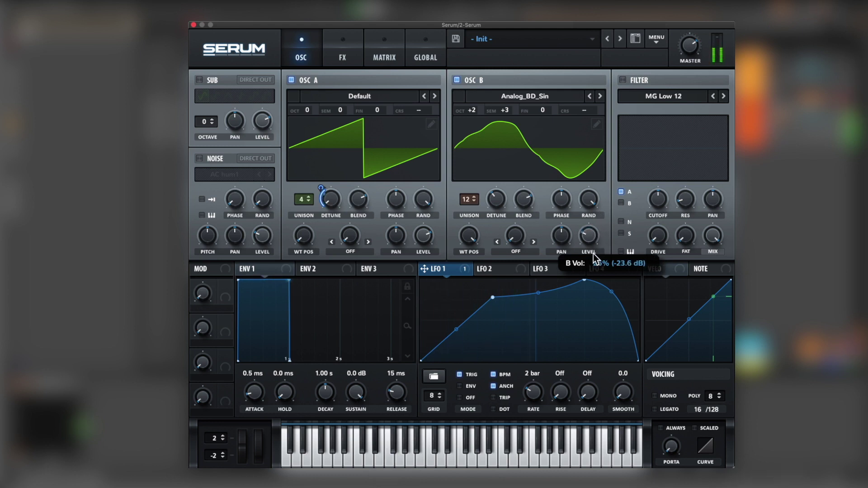
drag(460, 276, 578, 231)
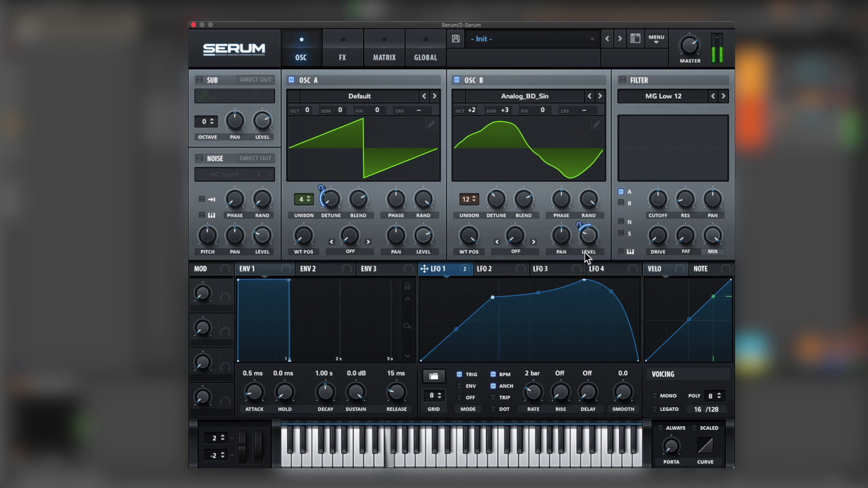
drag(587, 239, 586, 247)
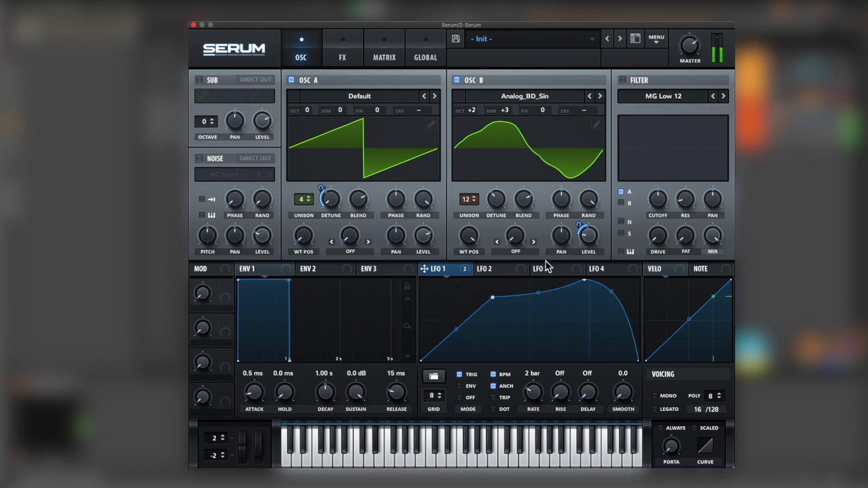
mouse_move(561, 196)
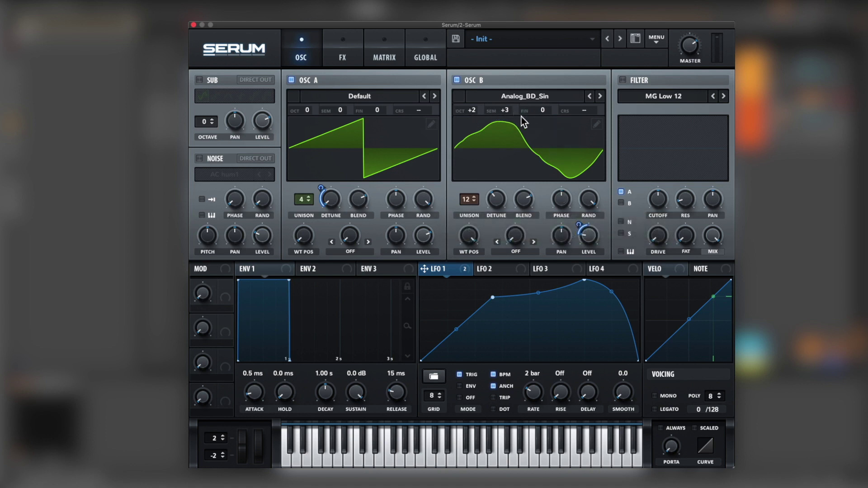
Route oscillators A and B through the MG Low 12 filter, cutoff about 61 Hz, modulated by LFO 1
click(622, 79)
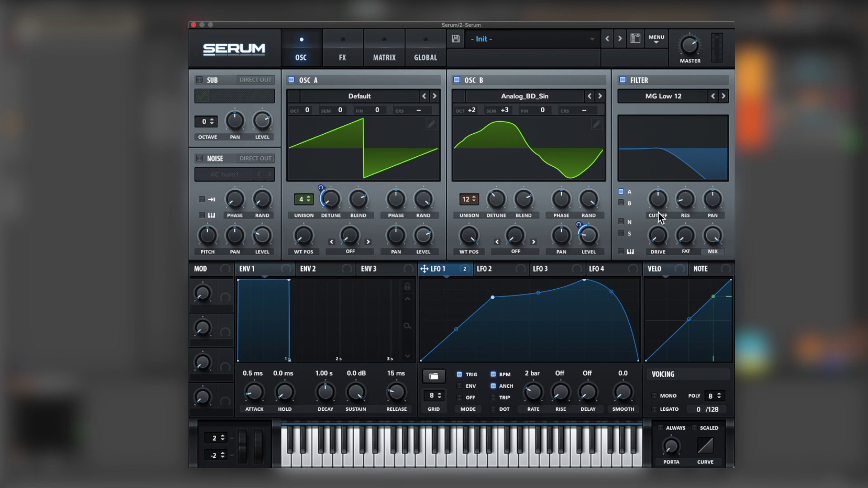
drag(658, 203, 659, 222)
click(621, 203)
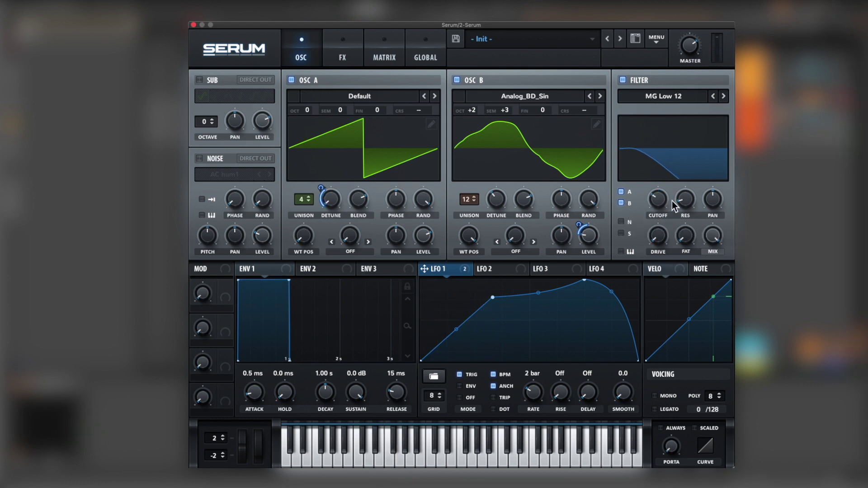
mouse_move(659, 199)
mouse_down()
mouse_move(663, 172)
mouse_move(657, 210)
mouse_up()
drag(464, 273, 649, 193)
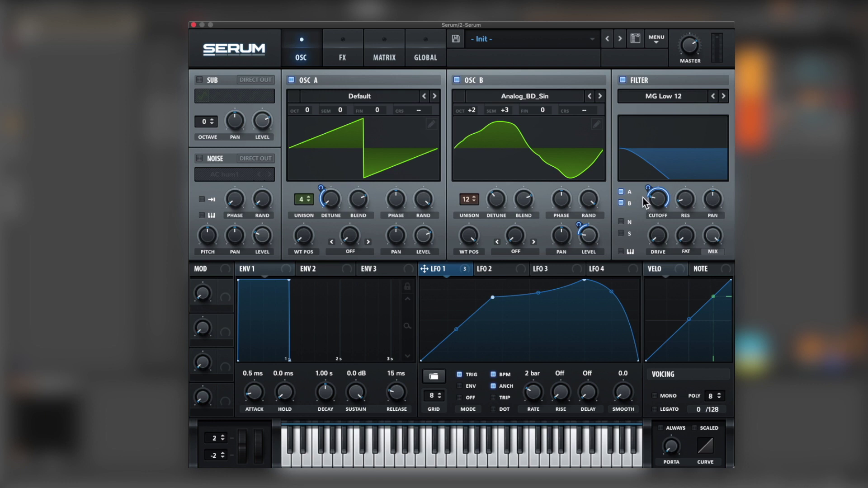
mouse_move(649, 188)
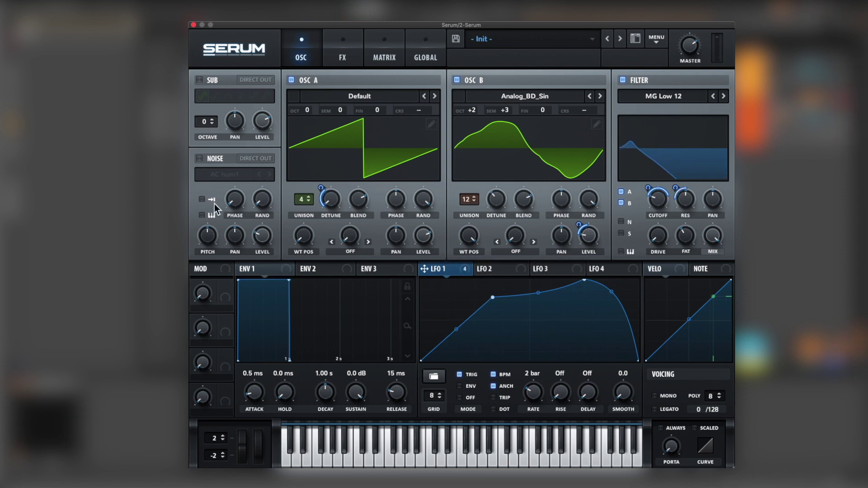
Switch on the noise oscillator with the Air Can 3 sample
click(199, 158)
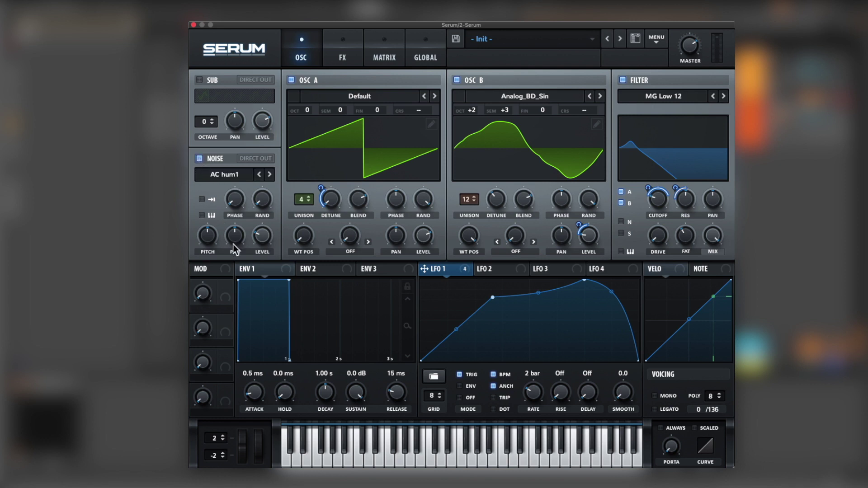
click(231, 176)
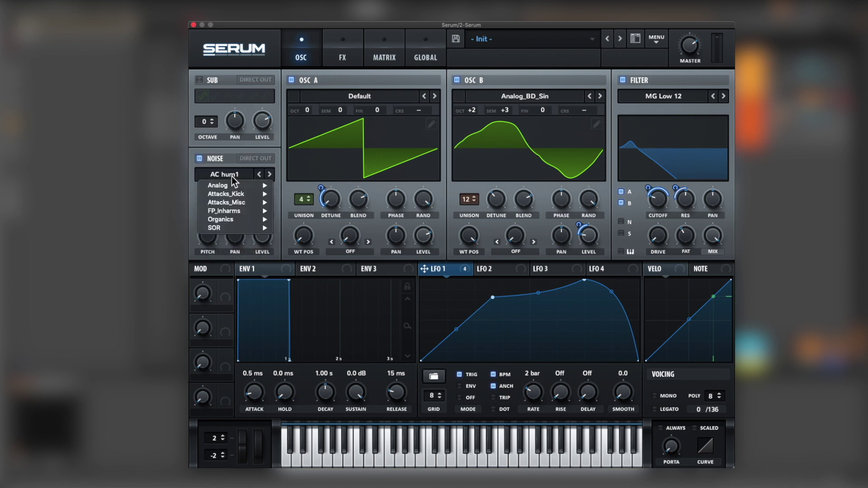
mouse_move(229, 193)
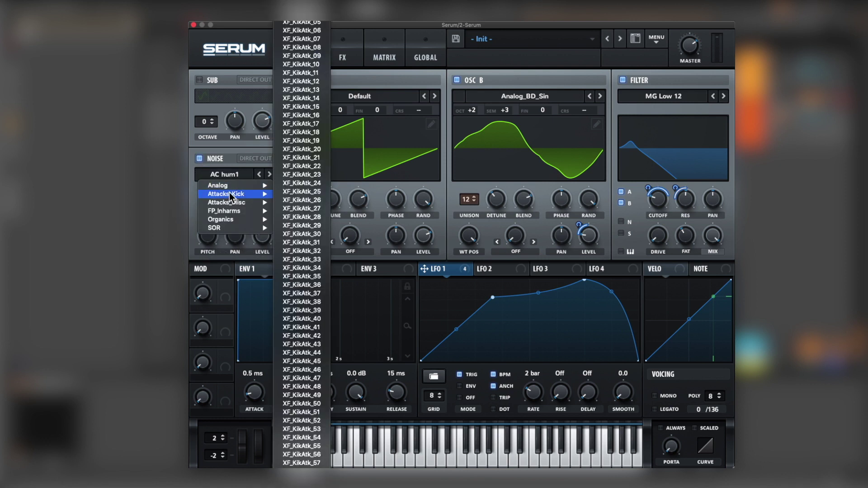
mouse_move(241, 226)
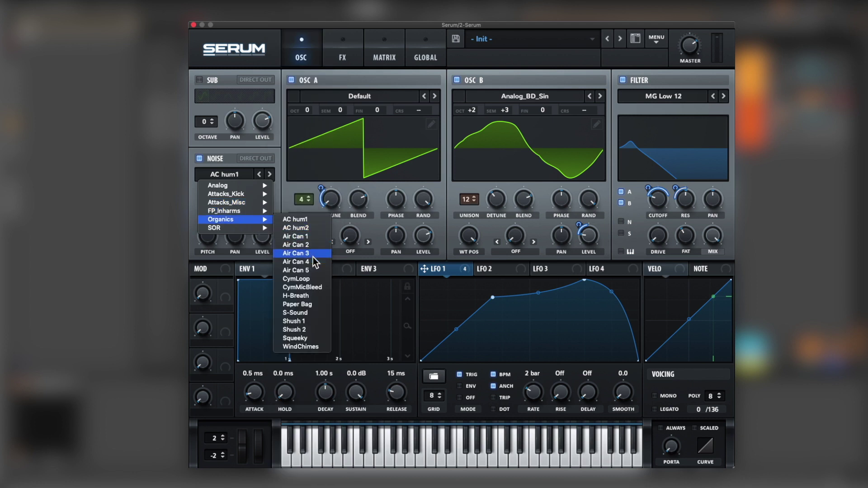
click(326, 260)
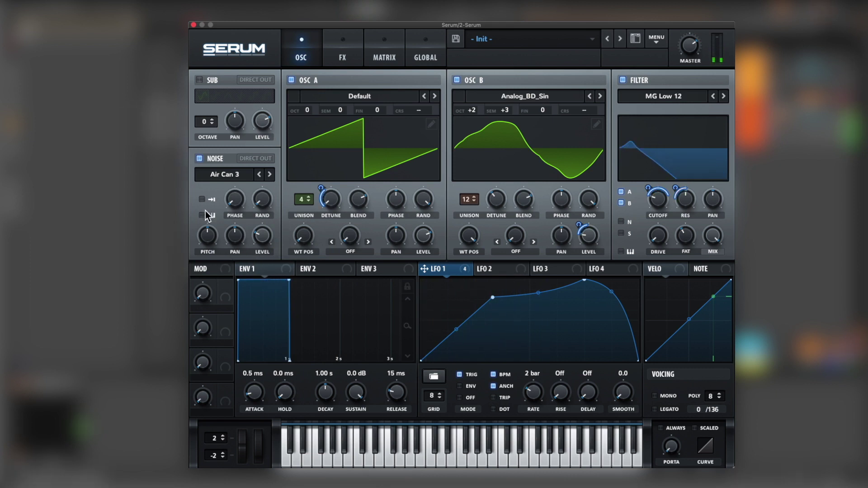
Raise the noise layer's pitch and set its volume
mouse_move(215, 243)
mouse_down()
mouse_move(215, 217)
mouse_move(206, 242)
mouse_up()
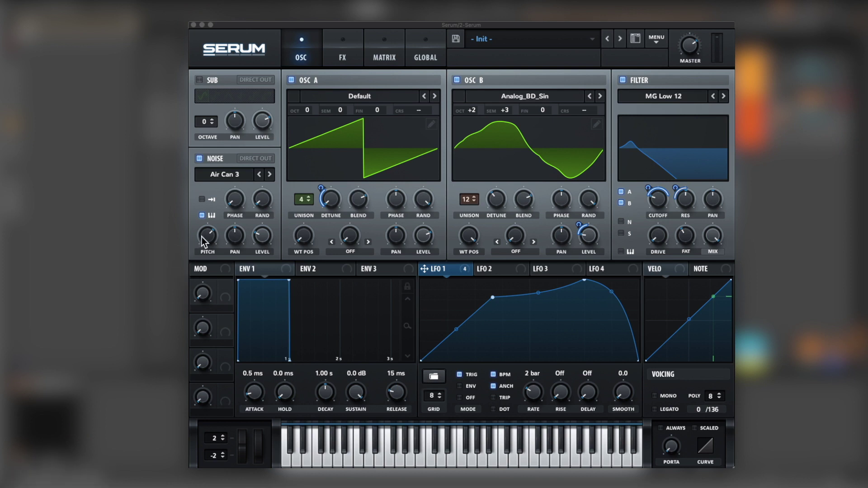
mouse_move(201, 236)
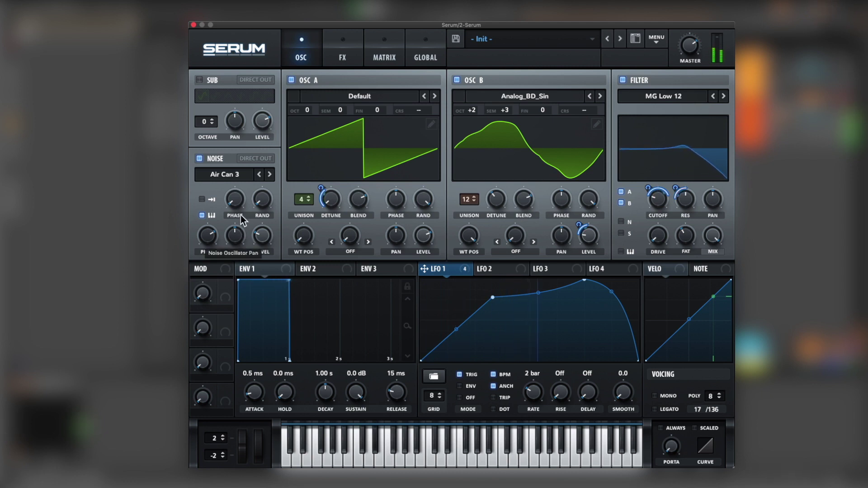
drag(255, 243, 261, 249)
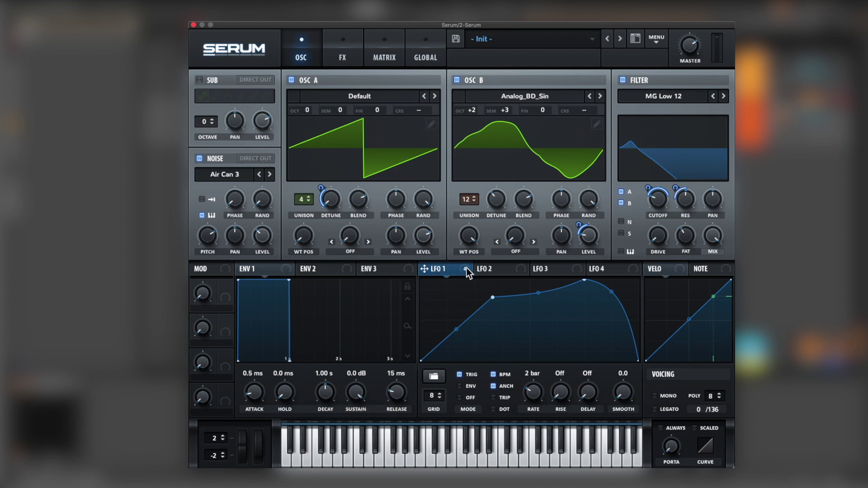
Enable the Tube distortion with drive around 49%, modulated by an LFO
click(349, 48)
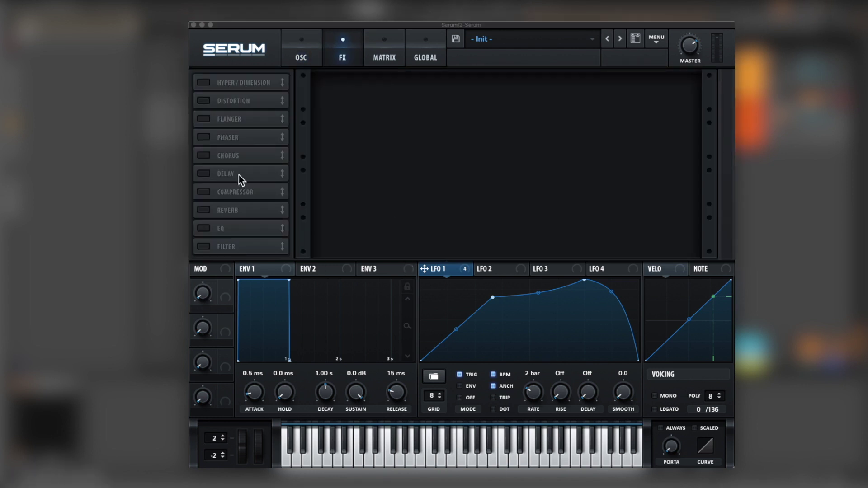
click(204, 102)
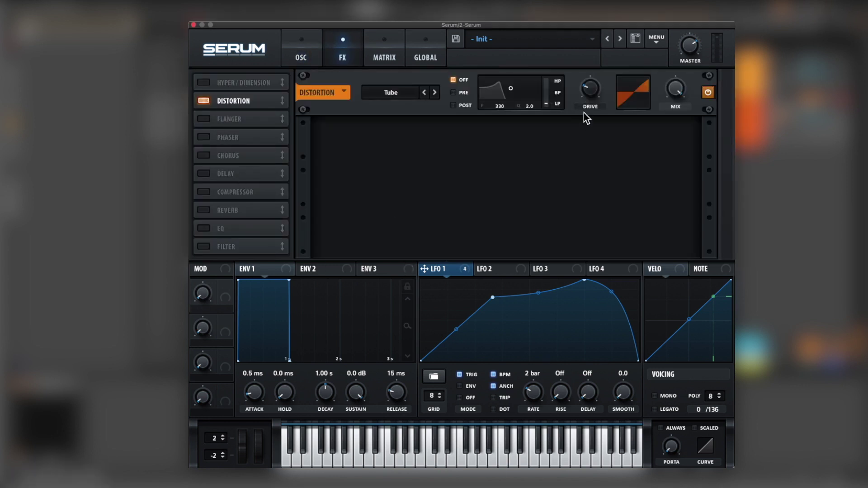
mouse_move(597, 95)
mouse_move(597, 92)
mouse_down()
mouse_move(624, 30)
mouse_move(602, 95)
mouse_up()
drag(480, 249, 576, 97)
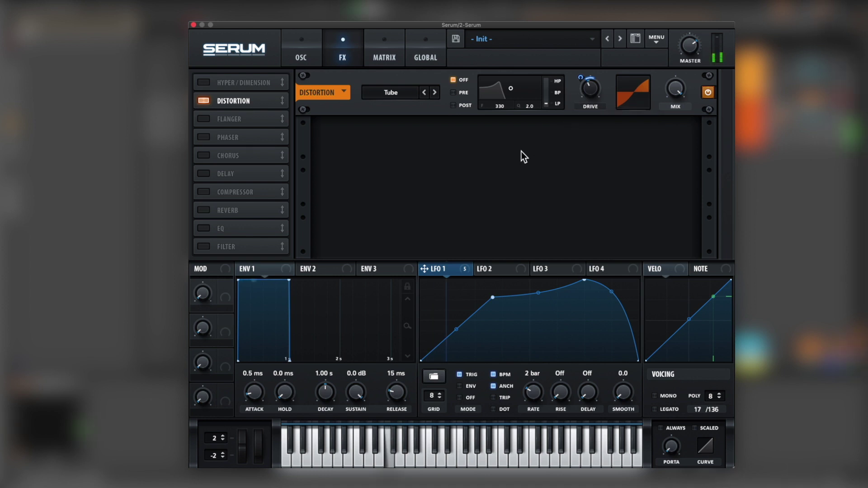
Set the distortion filter to PRE with Q 0.2, its frequency modulated by LFO 1
click(455, 92)
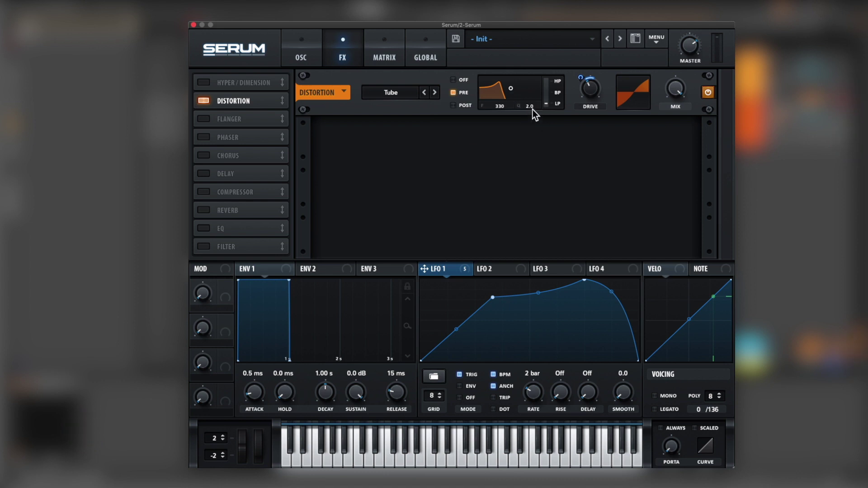
drag(532, 109, 532, 165)
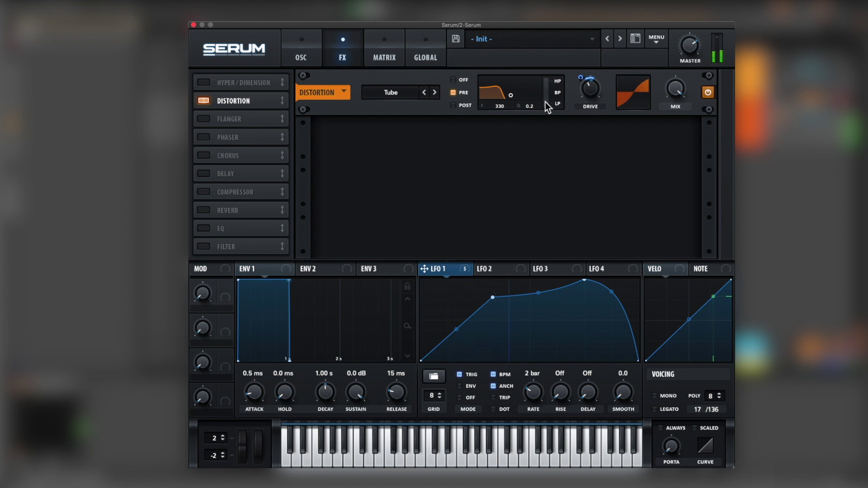
drag(440, 268, 505, 103)
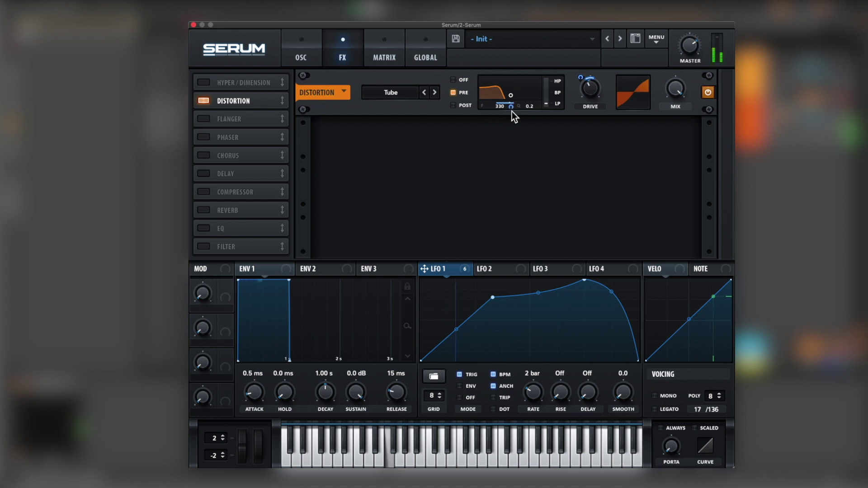
mouse_move(511, 109)
mouse_down()
mouse_move(511, 141)
mouse_move(509, 110)
mouse_move(513, 125)
mouse_up()
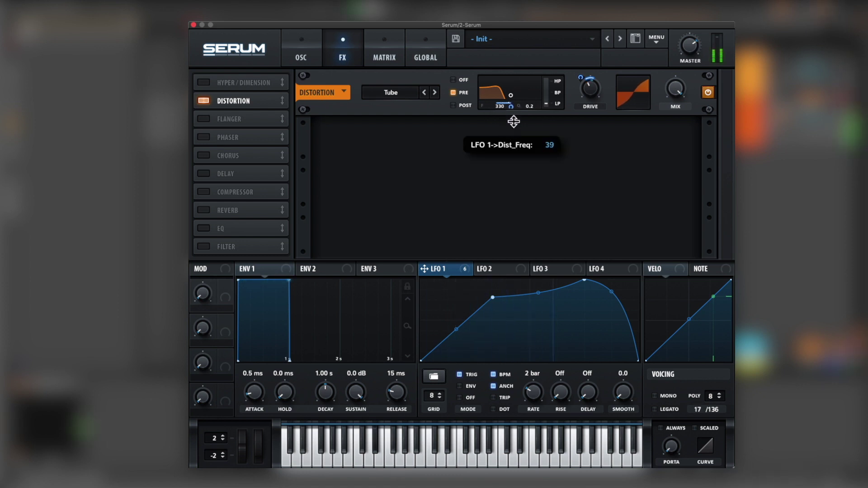
drag(513, 121, 515, 120)
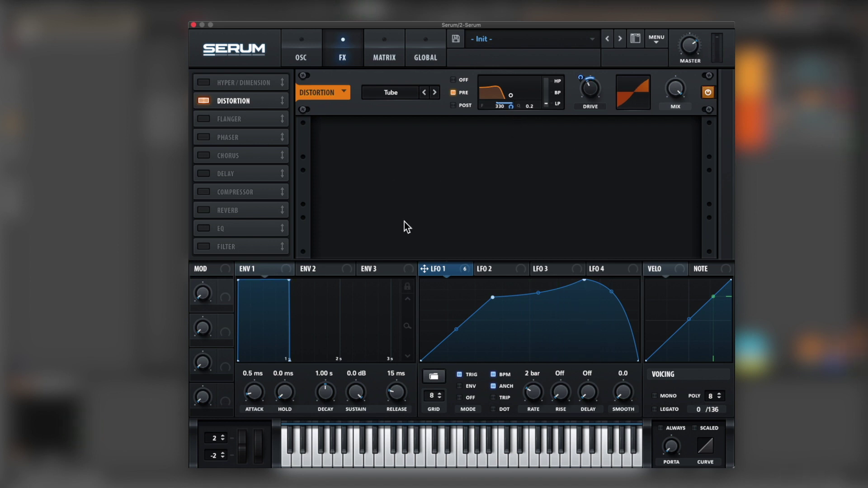
Add a Phaser at its minimum rate with mix around 23%
click(203, 138)
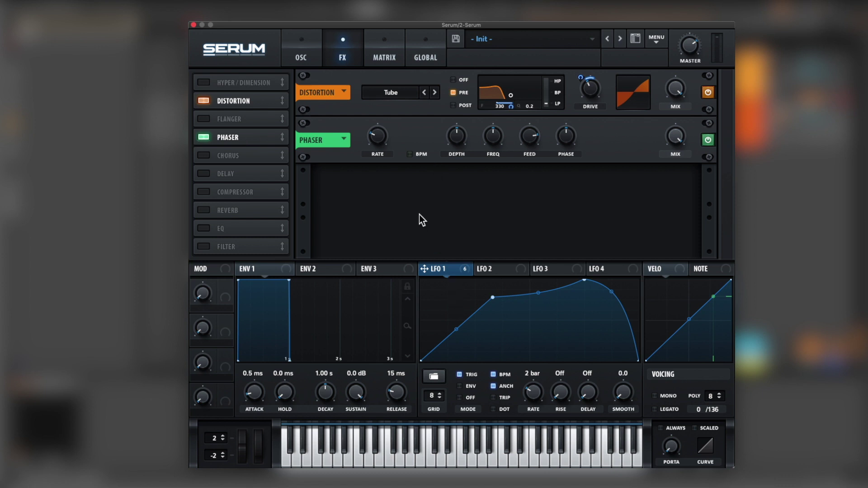
drag(377, 135, 376, 172)
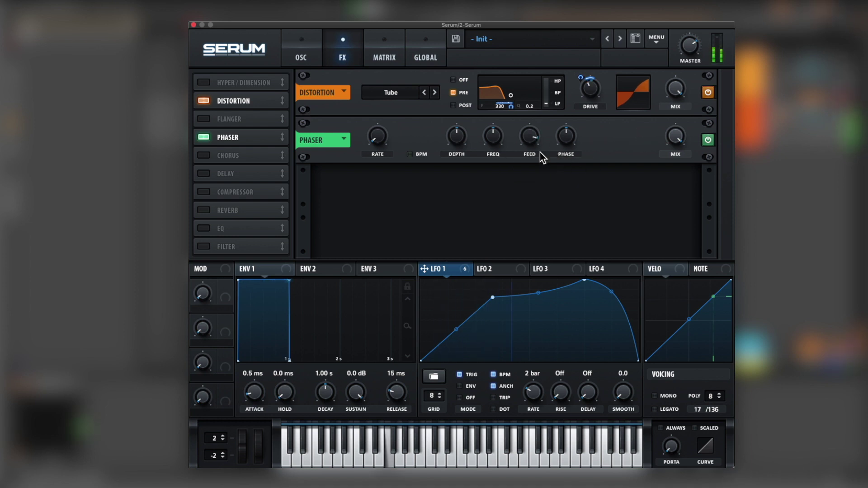
drag(674, 136, 669, 217)
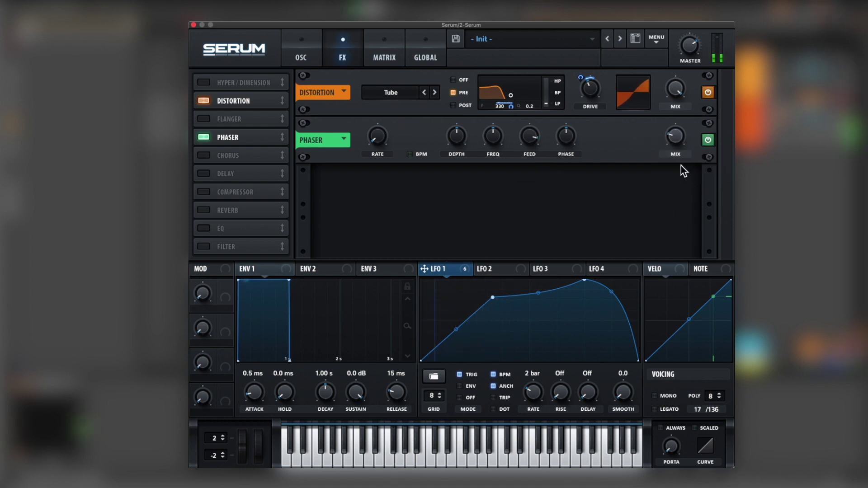
drag(678, 138, 684, 112)
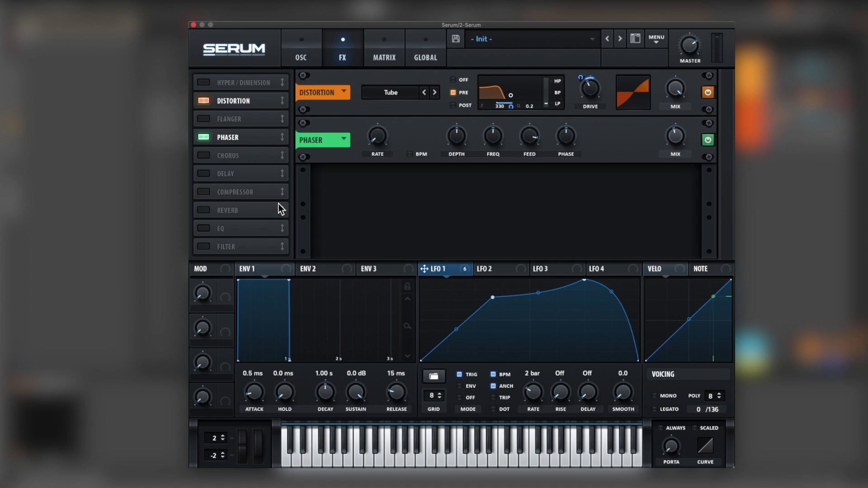
Add a Chorus with raised feedback and mix lowered to about 39%
click(202, 156)
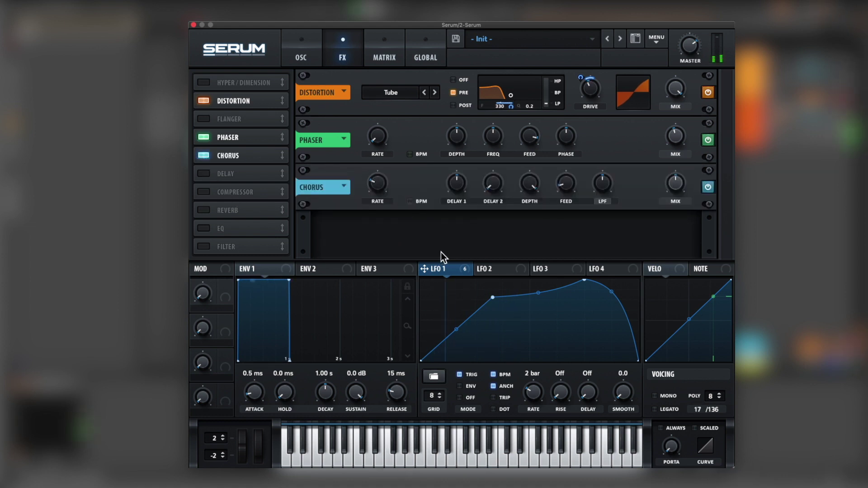
drag(569, 191, 572, 180)
drag(687, 197, 683, 198)
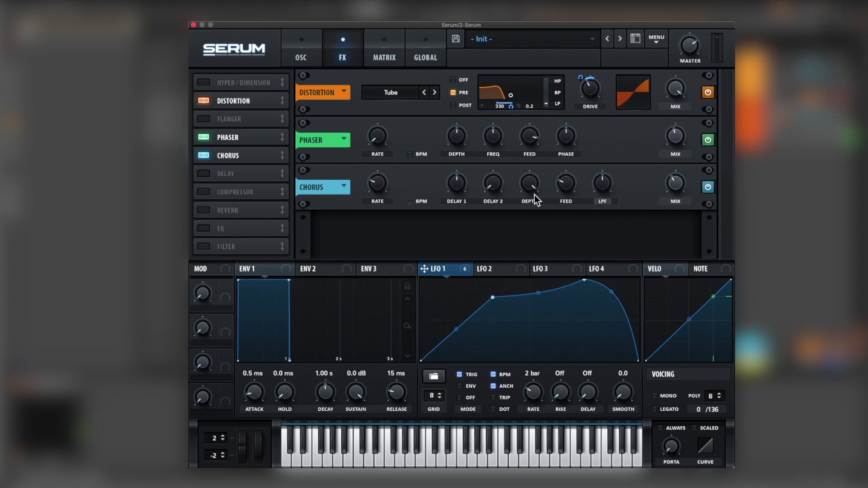
Add an EQ whose low band is a low shelf at about 311 Hz
click(202, 229)
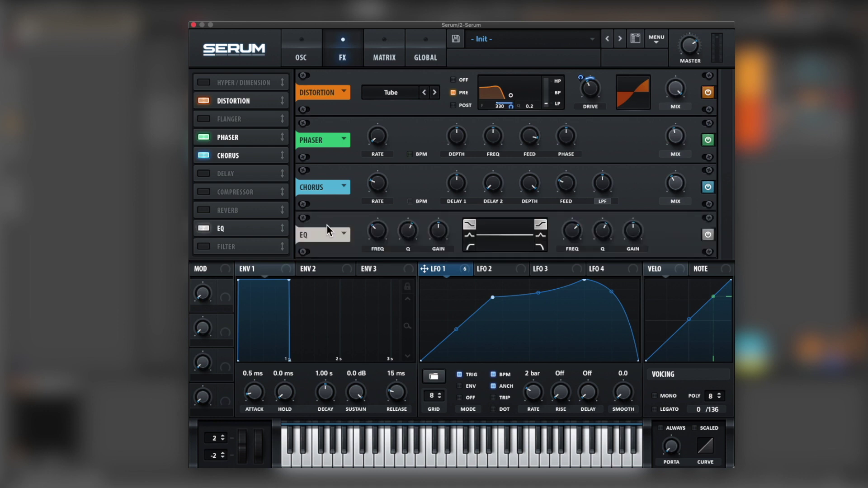
click(470, 247)
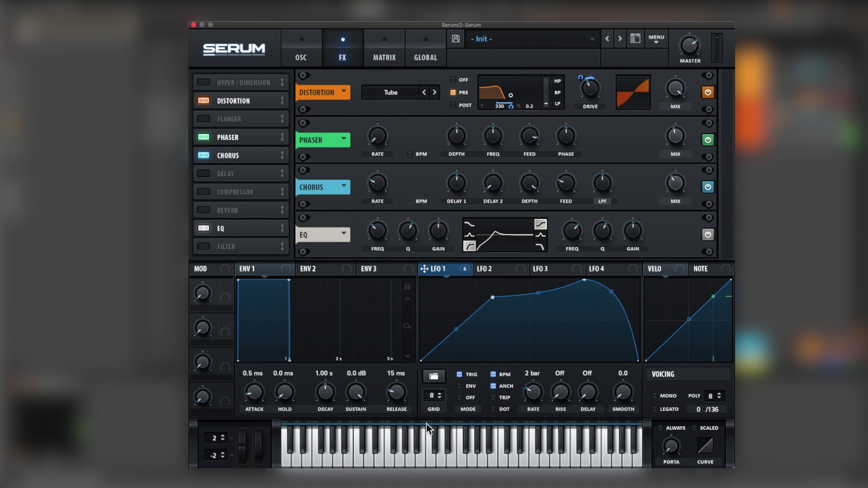
click(380, 234)
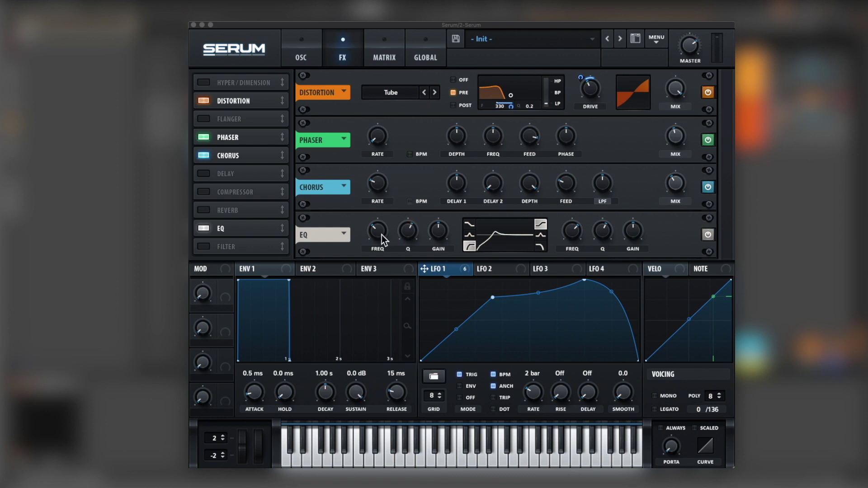
drag(382, 235, 383, 230)
Make the EQ's high band a peak at about 1558 Hz boosted 12.7 dB
mouse_move(407, 231)
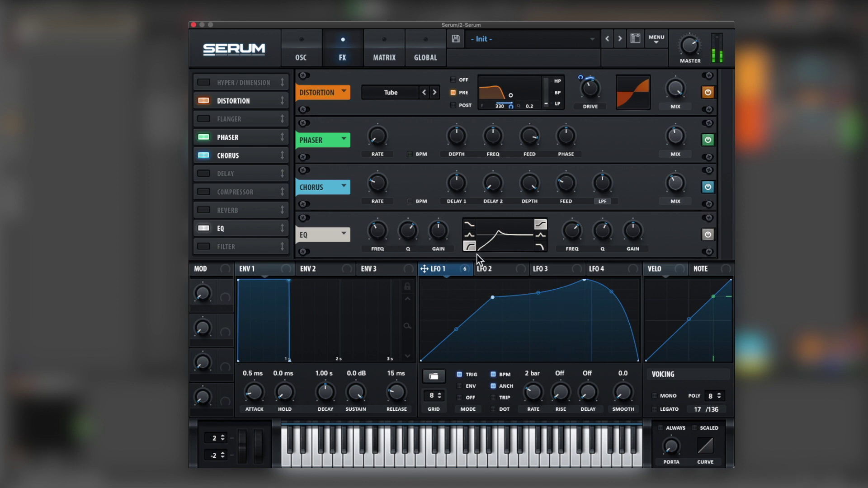
mouse_move(566, 236)
drag(567, 235, 602, 260)
drag(632, 234, 645, 207)
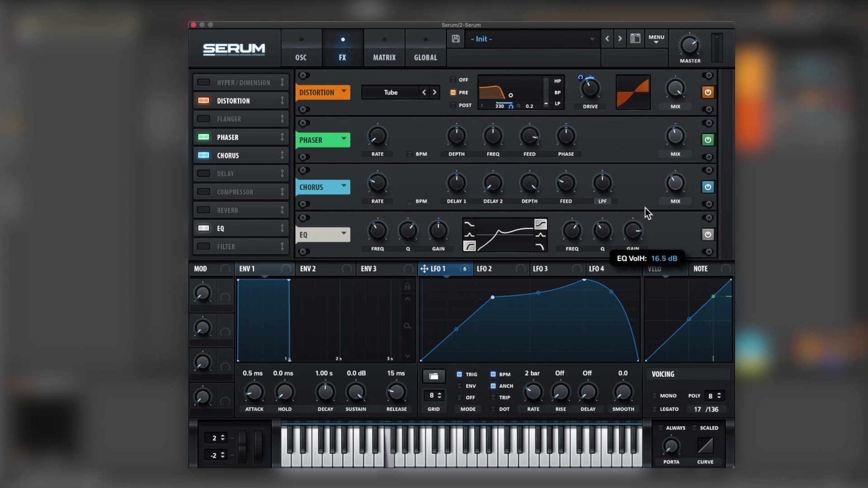
click(541, 235)
mouse_move(629, 235)
mouse_down()
mouse_move(626, 245)
mouse_move(636, 228)
mouse_move(617, 234)
mouse_up()
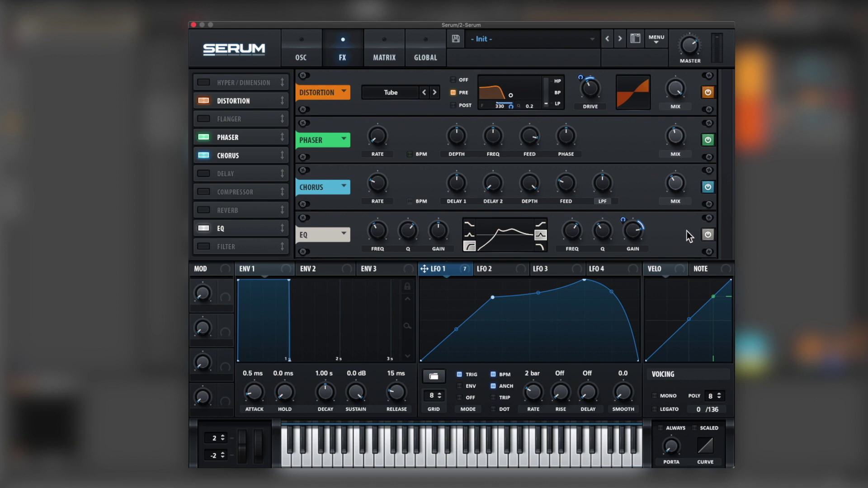
Move the EQ under the Chorus and add a multiband Compressor with its high band at 127%
drag(251, 229, 271, 174)
click(202, 211)
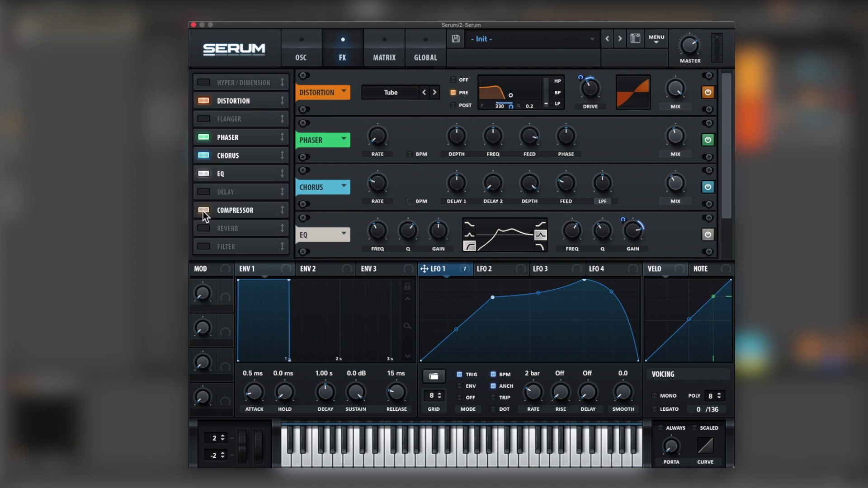
scroll(366, 222, down, 2)
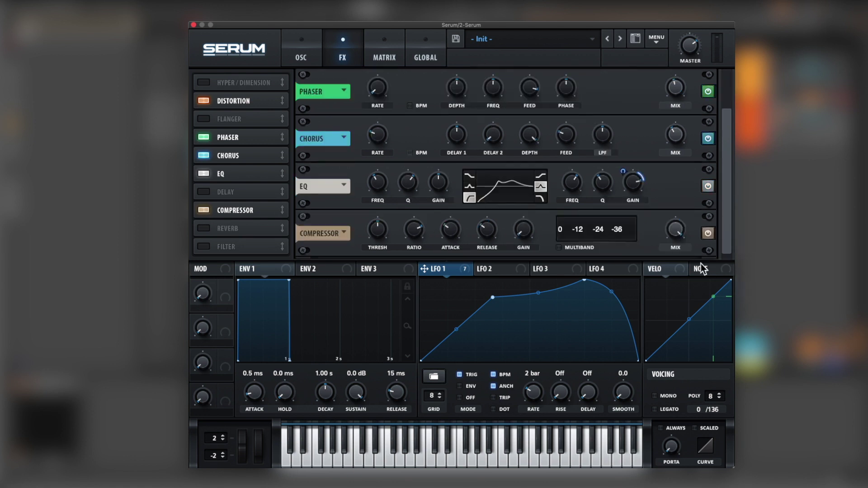
click(556, 248)
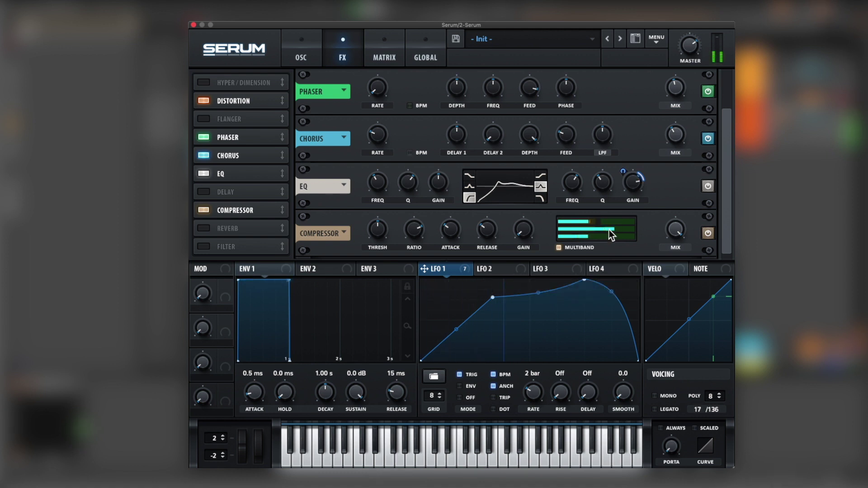
mouse_move(604, 223)
mouse_down()
mouse_move(623, 218)
mouse_move(615, 229)
mouse_move(623, 217)
mouse_up()
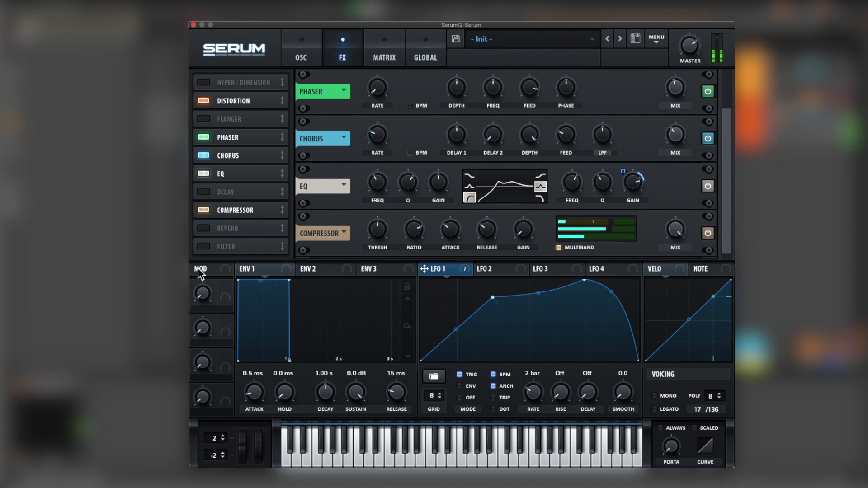
Enable a Hall Reverb at the end of Serum's FX chain and raise its mix to 52%
click(202, 229)
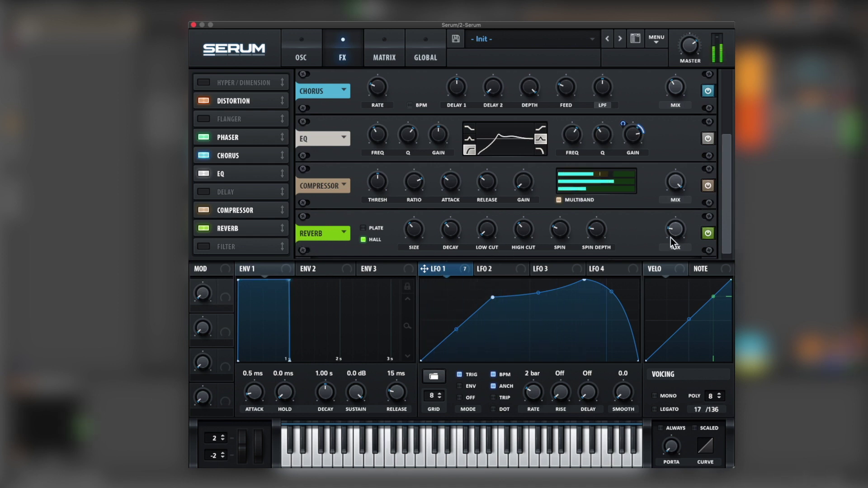
mouse_move(673, 232)
drag(673, 229, 683, 209)
Turn on the Filter section's N switch so the noise layer passes through the filter, then return to FX
click(311, 52)
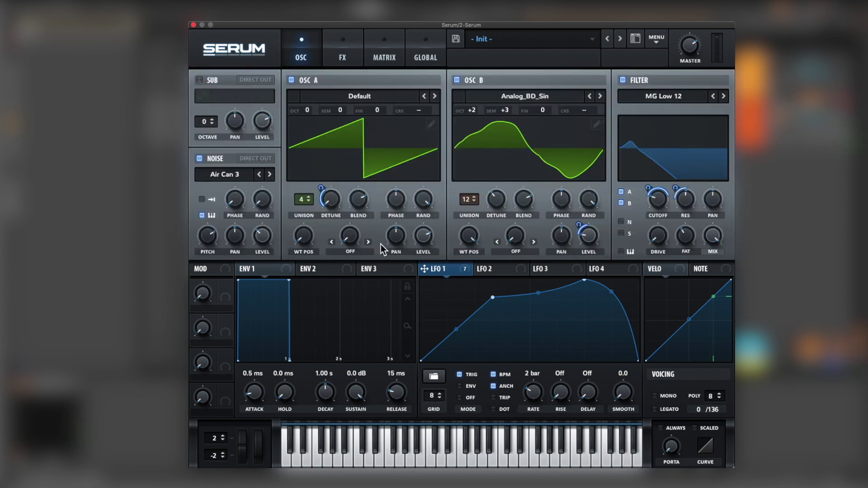
click(622, 222)
click(343, 55)
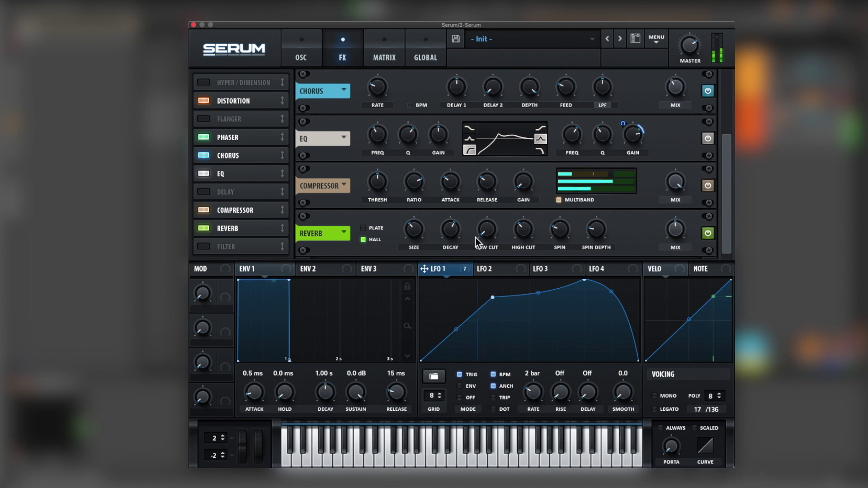
Nudge LFO 1's second curve point down, then lift it so the curve climbs more steeply
mouse_move(450, 235)
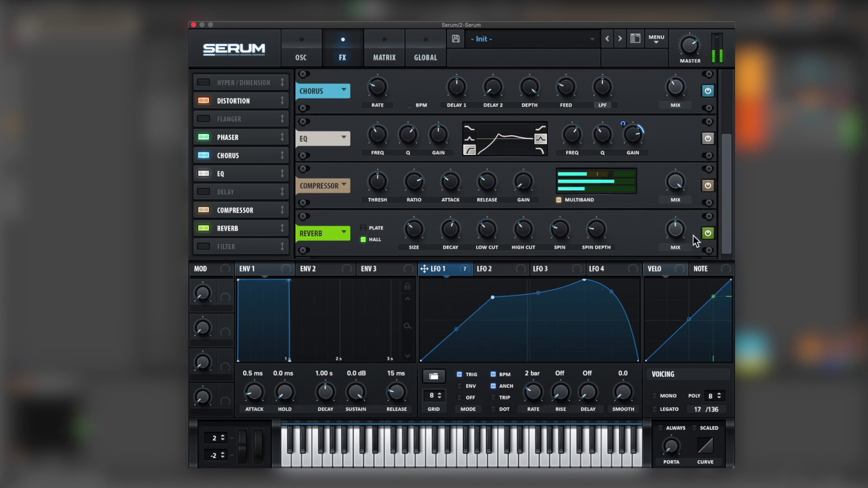
mouse_move(680, 243)
drag(493, 298, 493, 302)
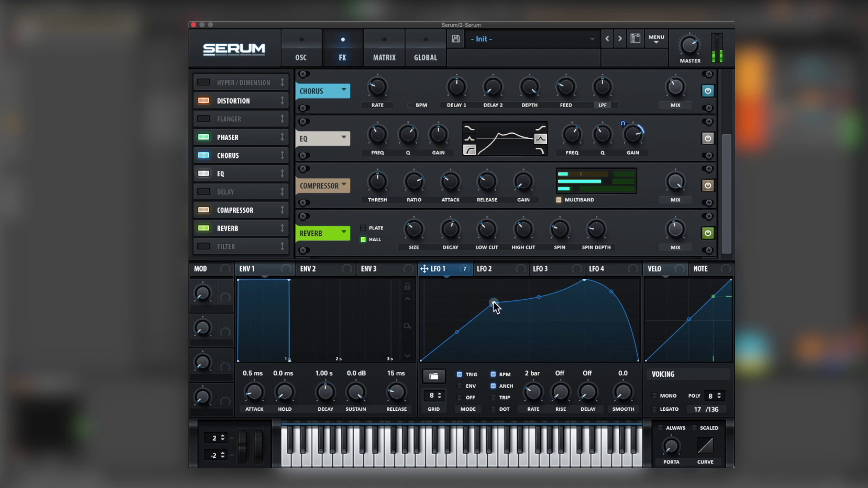
drag(493, 302, 494, 296)
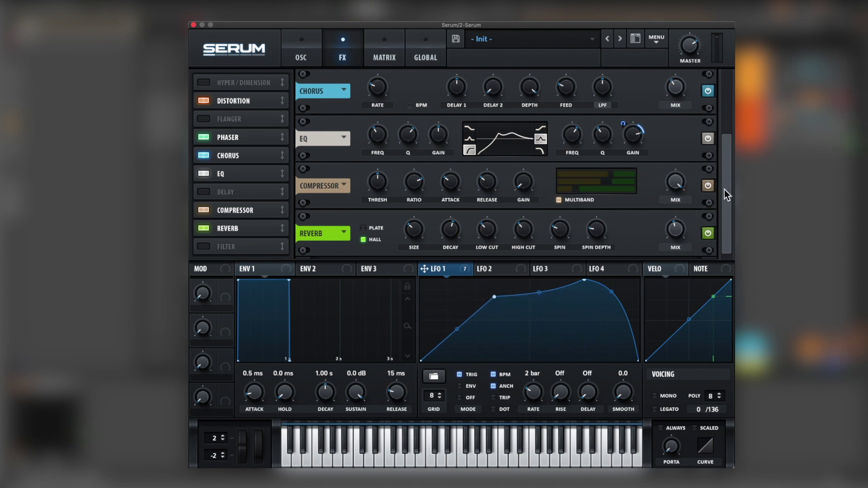
drag(724, 189, 727, 109)
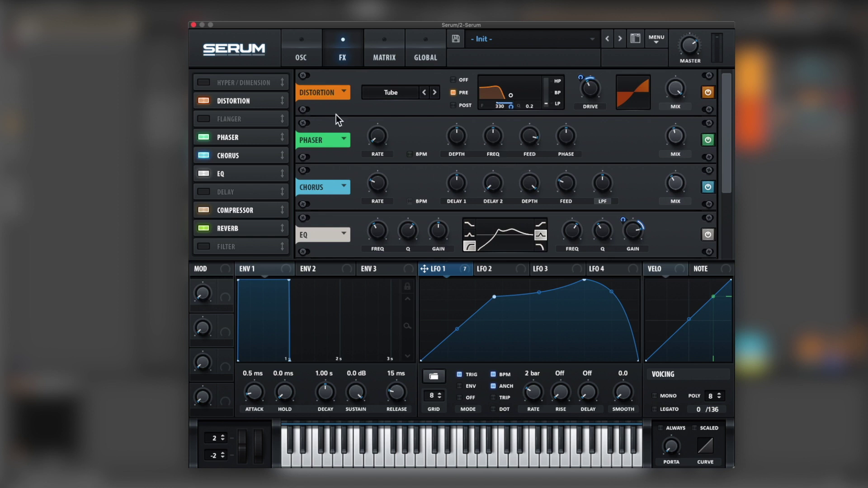
Switch Serum back to the OSC page showing both oscillators, the noise layer and filter
click(301, 56)
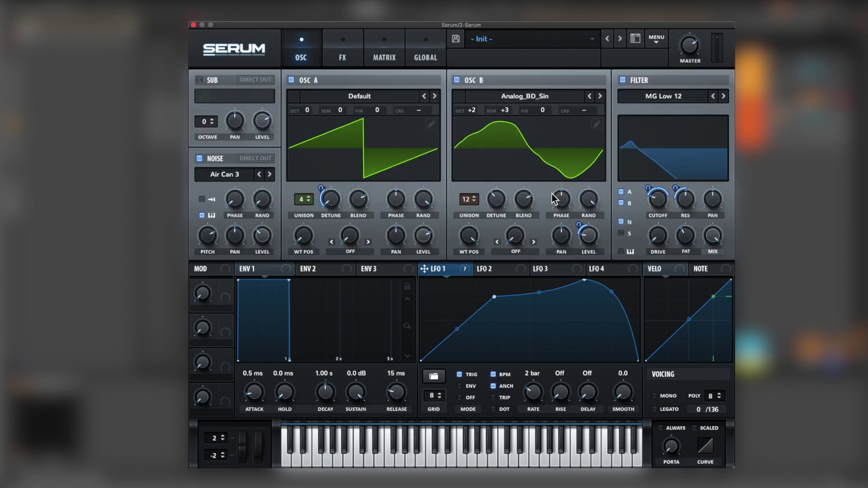